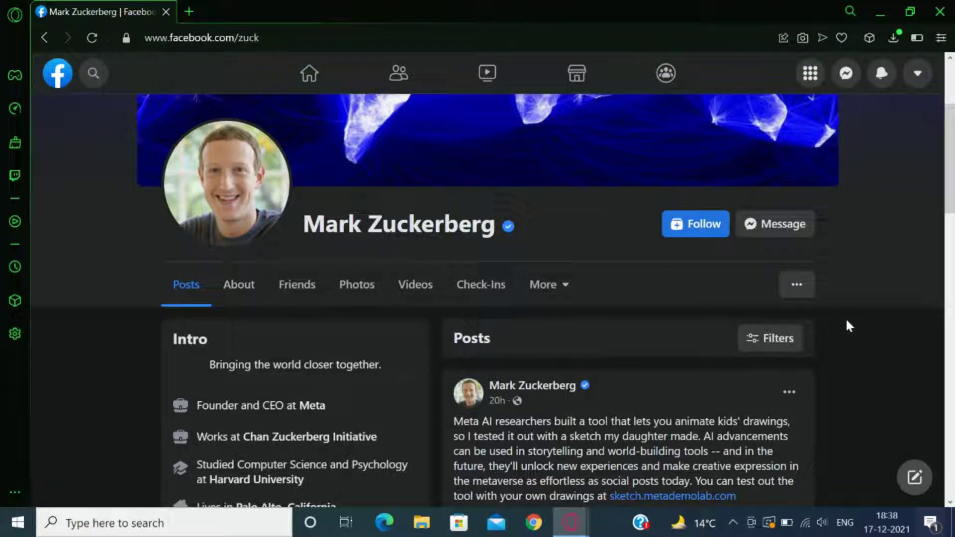
Step: Scroll the Facebook profile down to the post with the sketch.metademolab.com link
scroll(951, 206, down, 3)
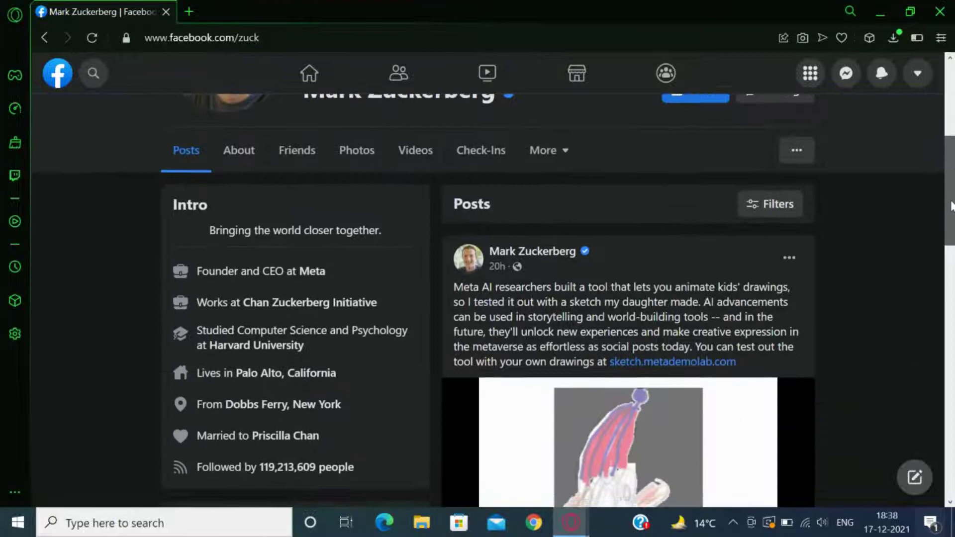
scroll(952, 206, down, 1)
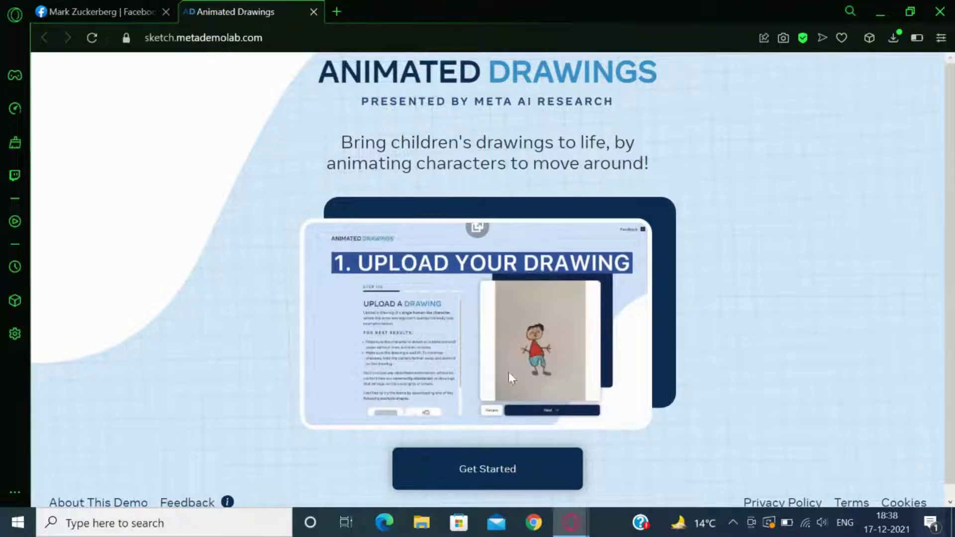
Step: Upload image file '1', shown with the All Files filter, as the drawing and submit it
click(485, 475)
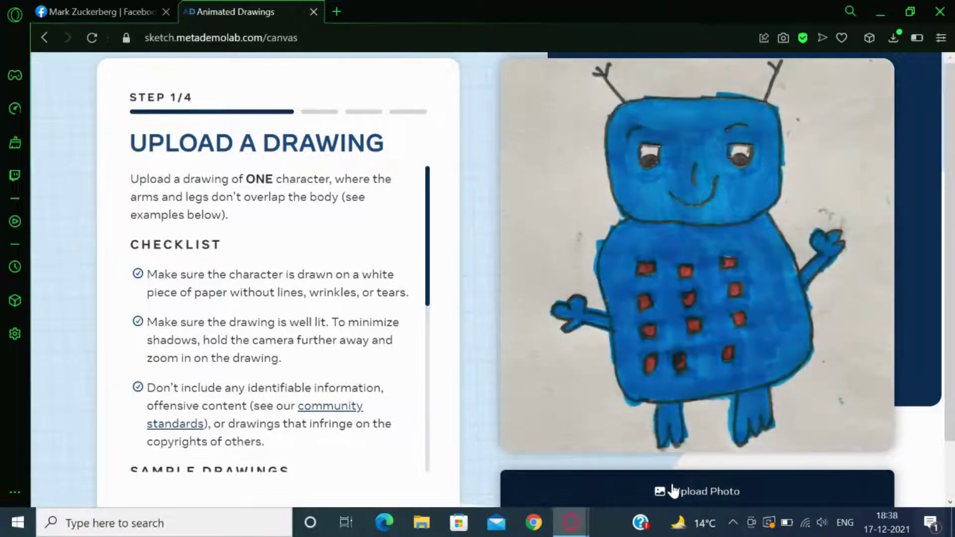
click(671, 488)
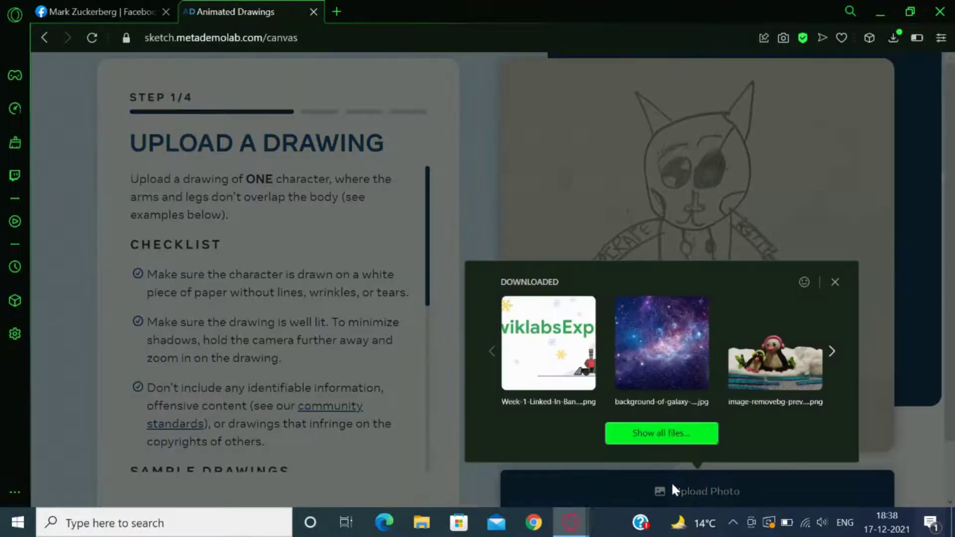
click(653, 431)
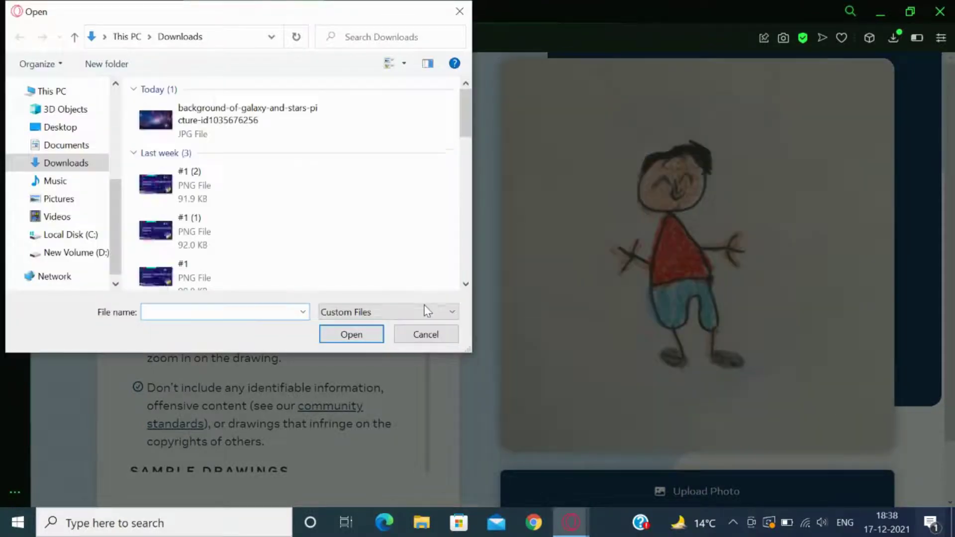
click(425, 312)
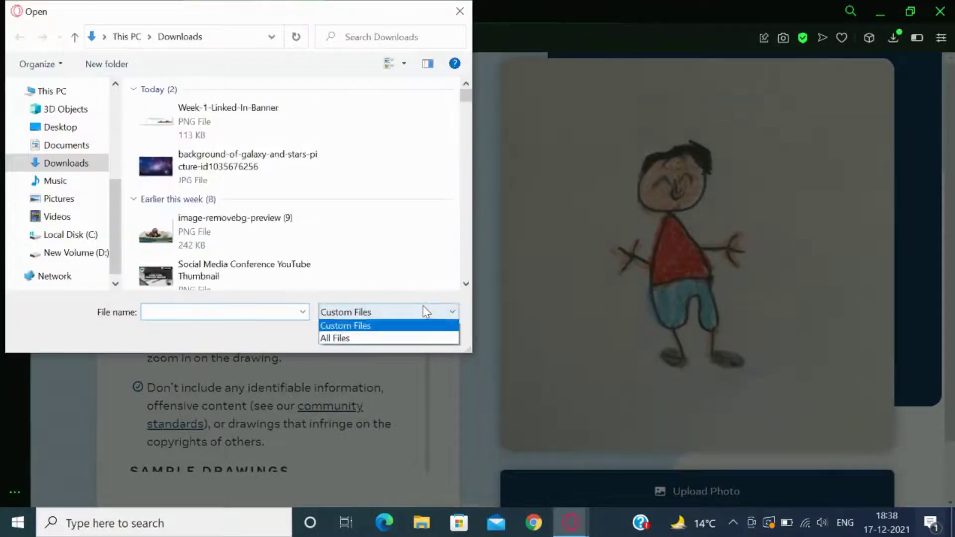
click(374, 340)
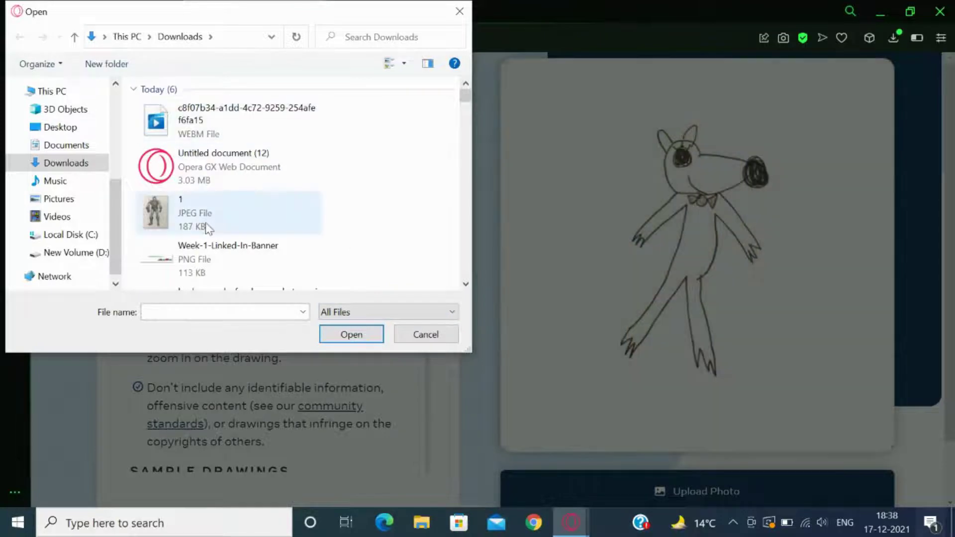
click(208, 229)
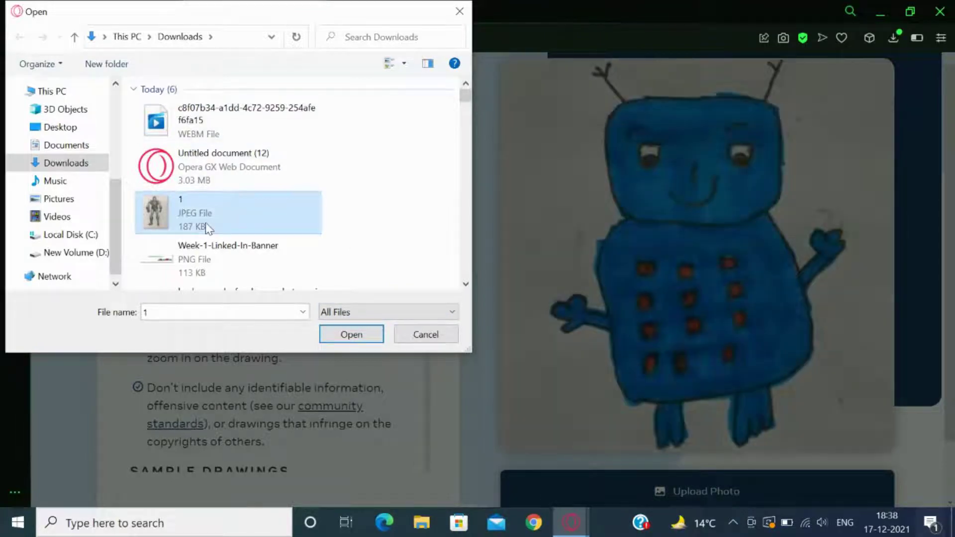
click(363, 334)
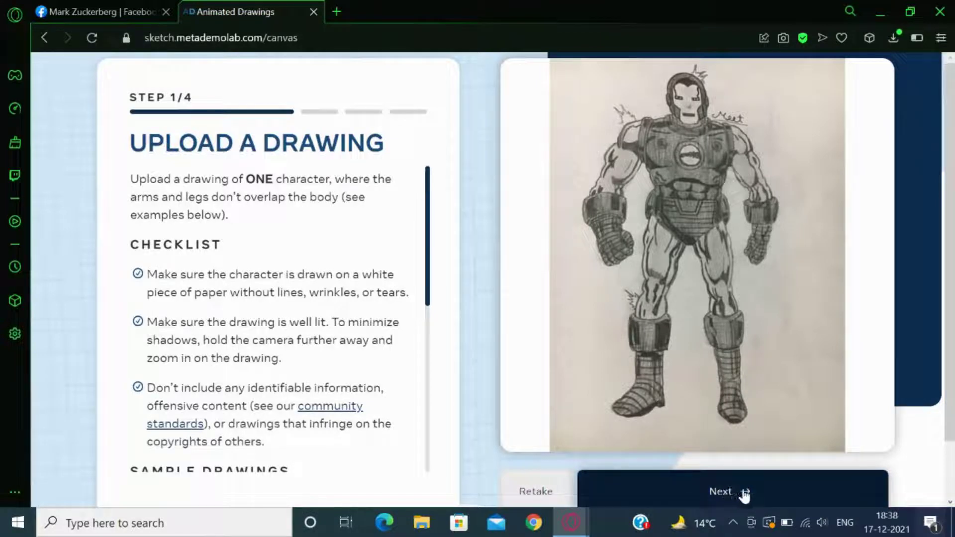
click(745, 495)
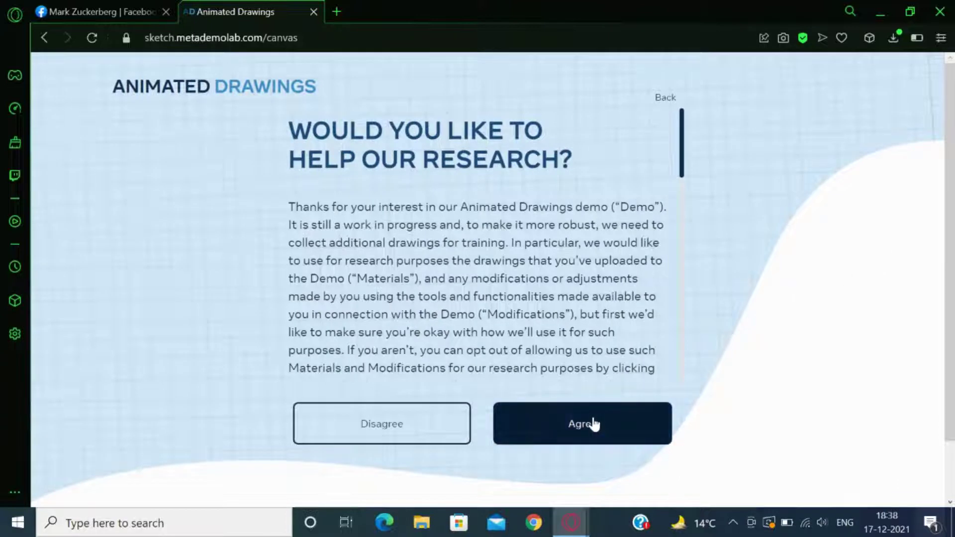
Step: Agree to research sharing, then tighten the box's corners and bottom edge around Iron Man
click(594, 424)
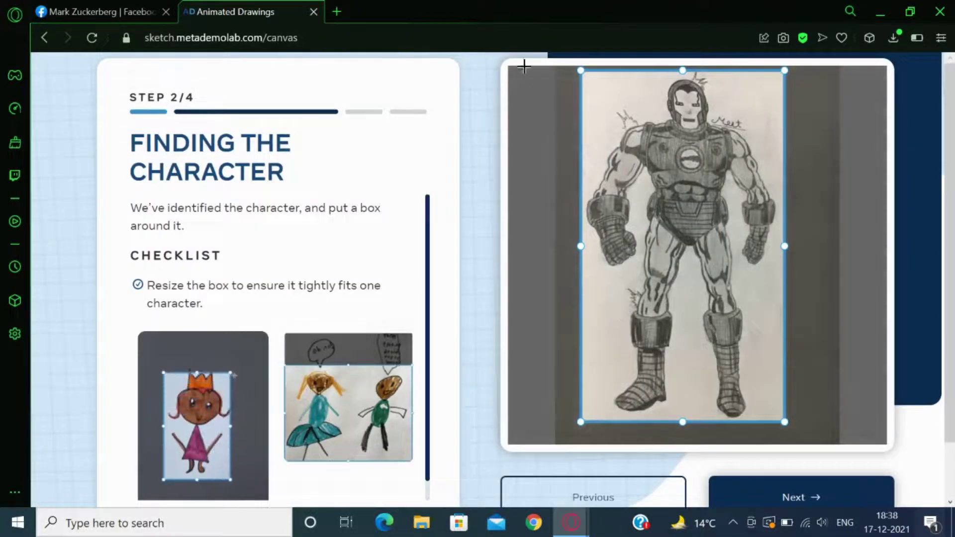
drag(580, 69, 576, 67)
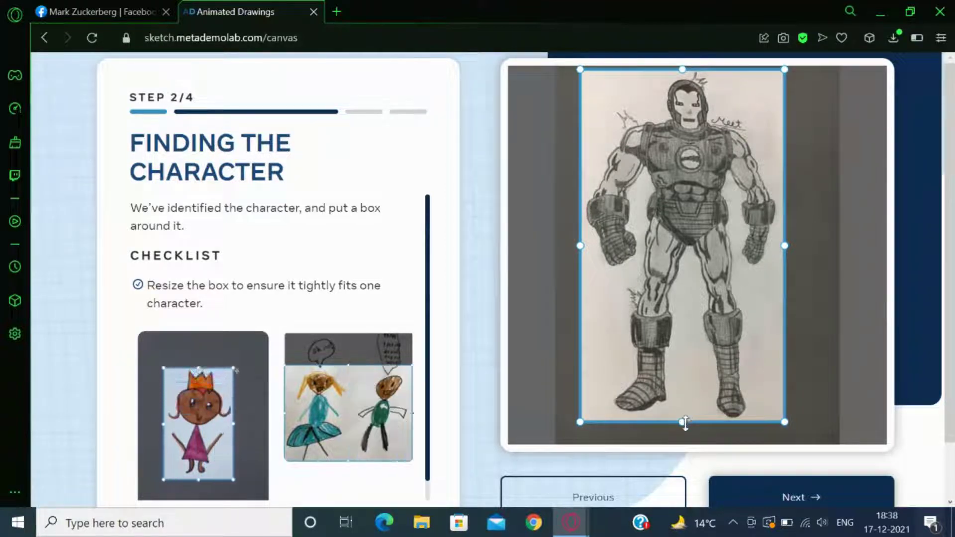
drag(685, 422, 685, 420)
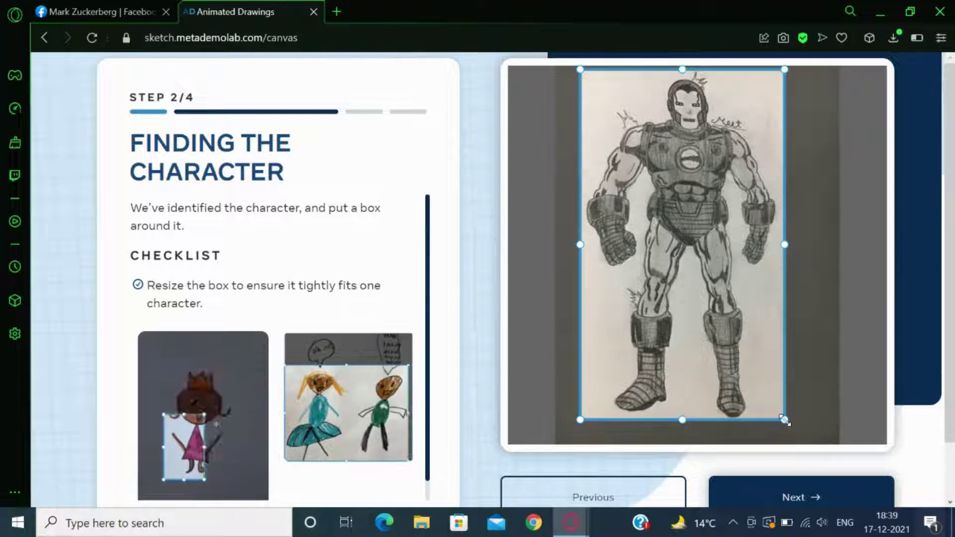
drag(784, 420, 785, 424)
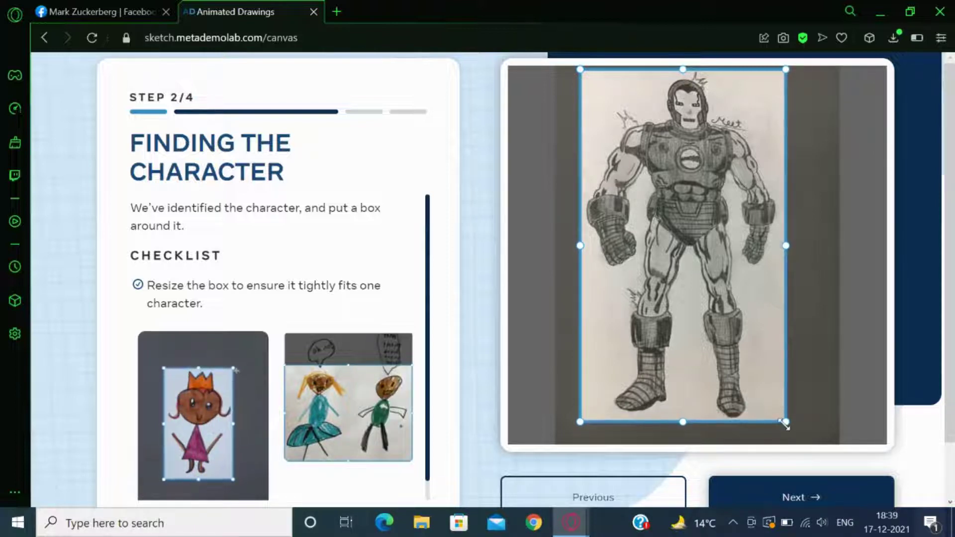
click(777, 497)
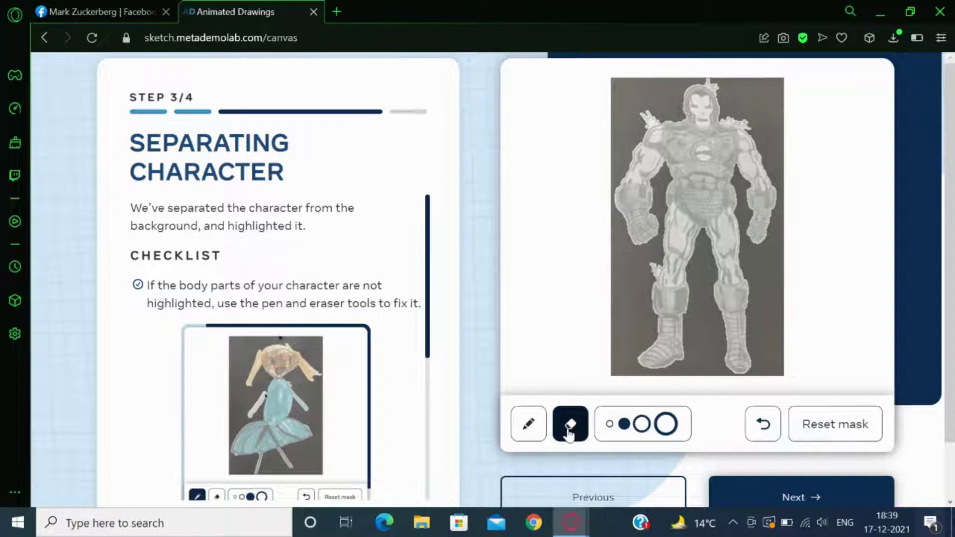
Step: Erase a chest patch from the mask, repaint it with the pen, and accept the mask
drag(688, 172, 713, 190)
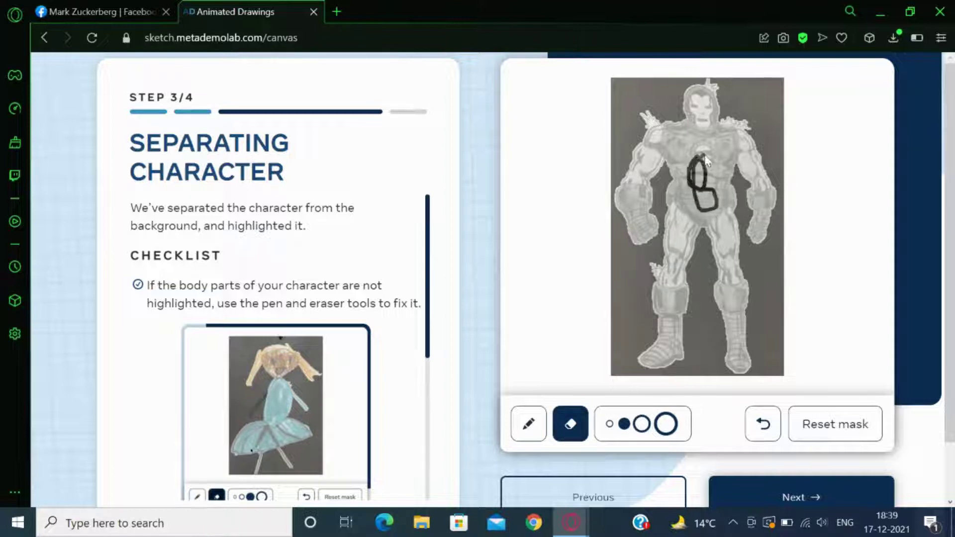
click(530, 422)
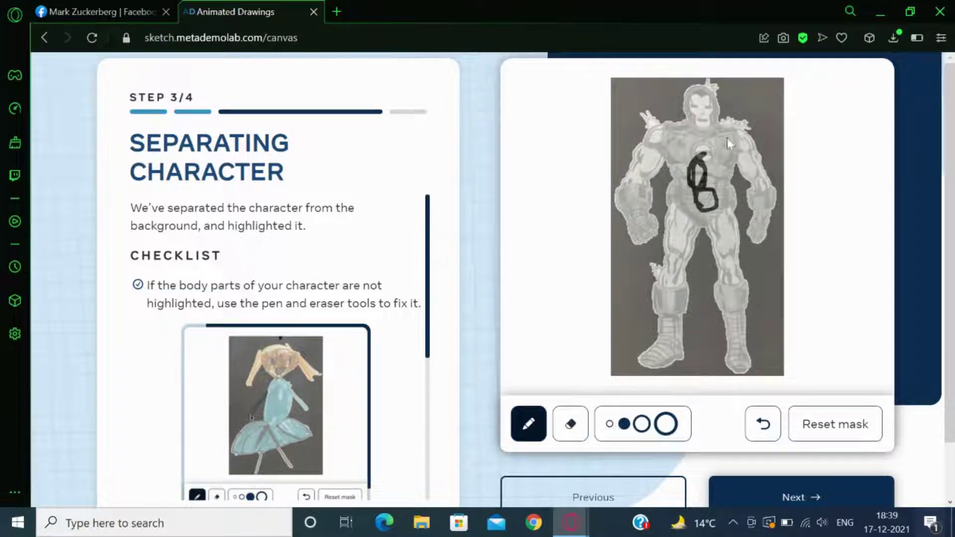
mouse_move(702, 197)
mouse_down()
mouse_move(701, 156)
mouse_move(692, 180)
mouse_move(702, 188)
mouse_move(707, 157)
mouse_move(705, 217)
mouse_move(699, 194)
mouse_up()
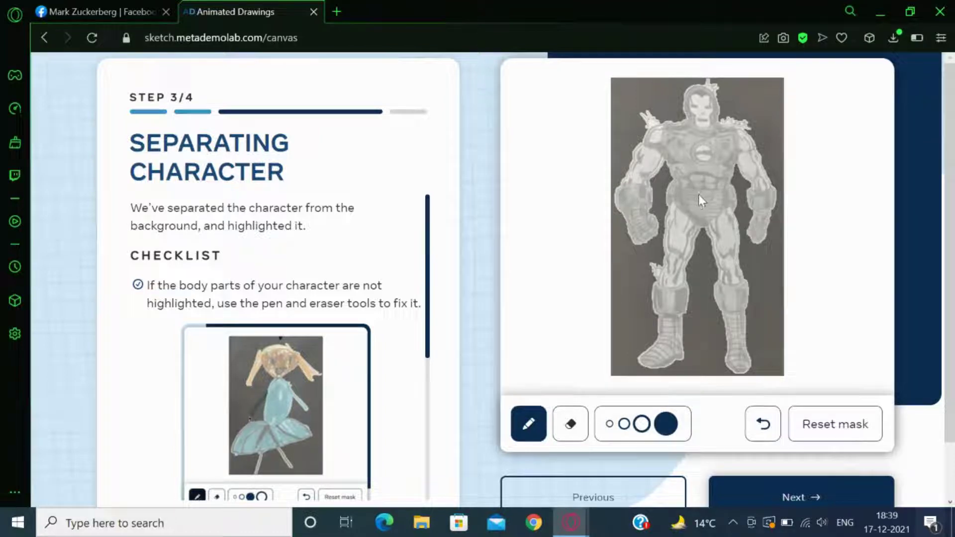
click(790, 500)
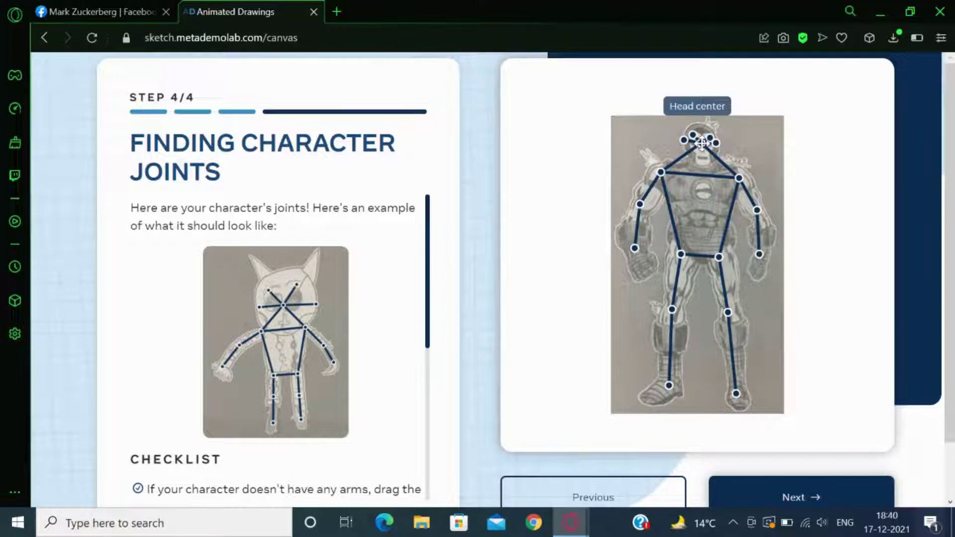
Step: Adjust the head, left shoulder, left hip and both knee joints to fit the drawing
mouse_move(702, 143)
mouse_down()
mouse_move(703, 135)
mouse_move(702, 144)
mouse_up()
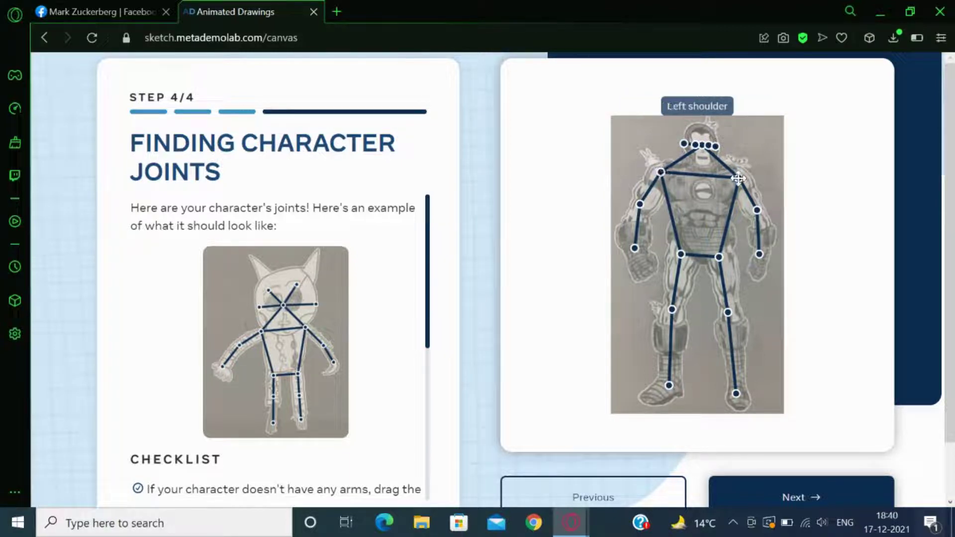
drag(739, 178, 739, 174)
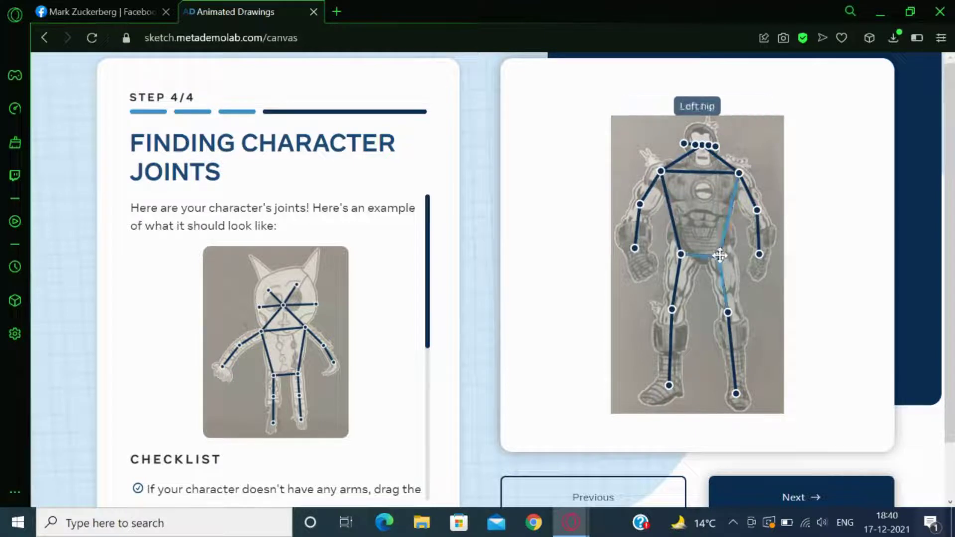
drag(721, 257, 724, 255)
drag(727, 311, 732, 311)
drag(672, 310, 671, 301)
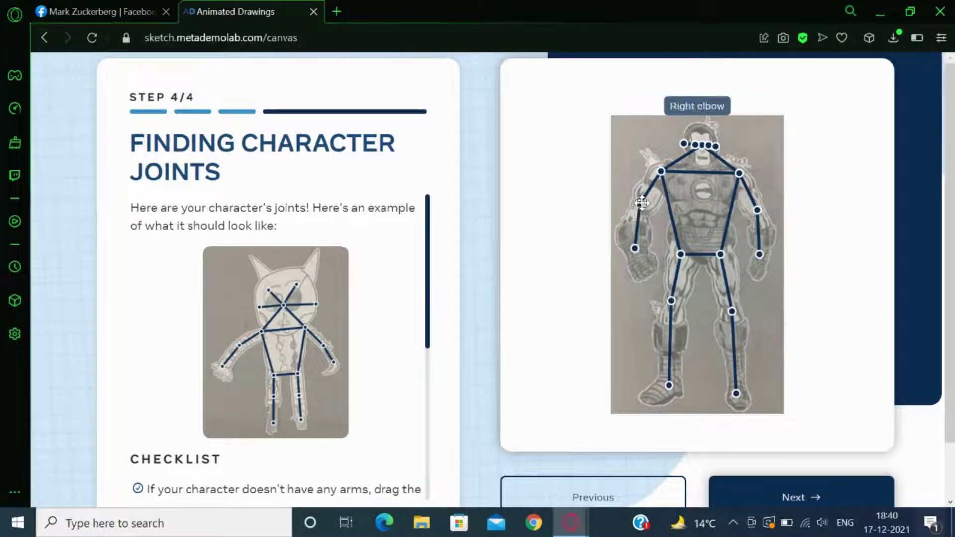
Step: Move both elbow joints onto the arms and submit the skeleton
drag(641, 202, 629, 215)
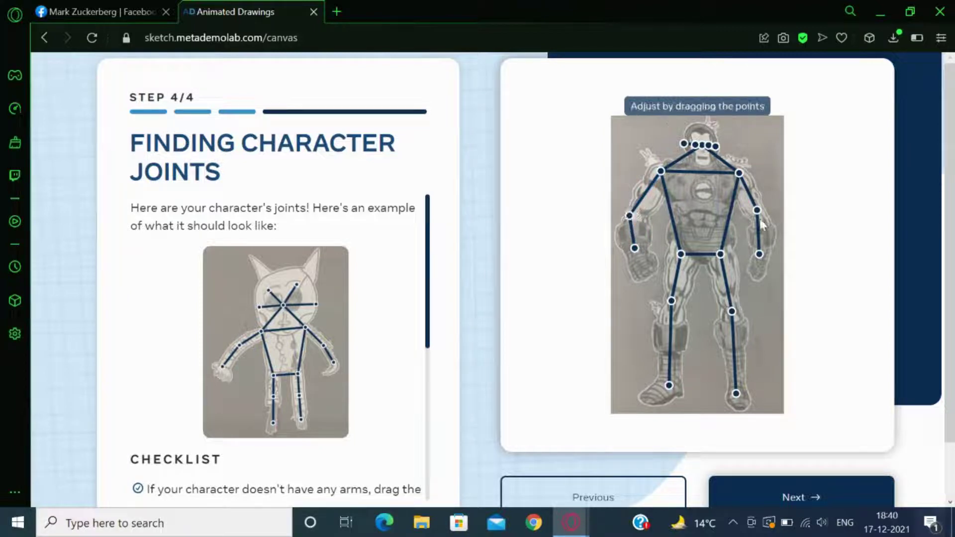
drag(757, 210, 764, 226)
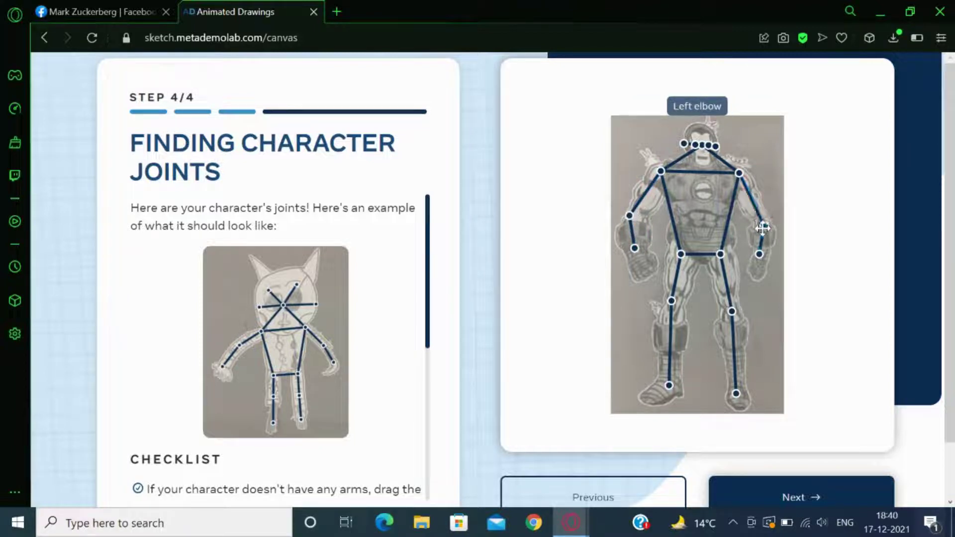
click(760, 260)
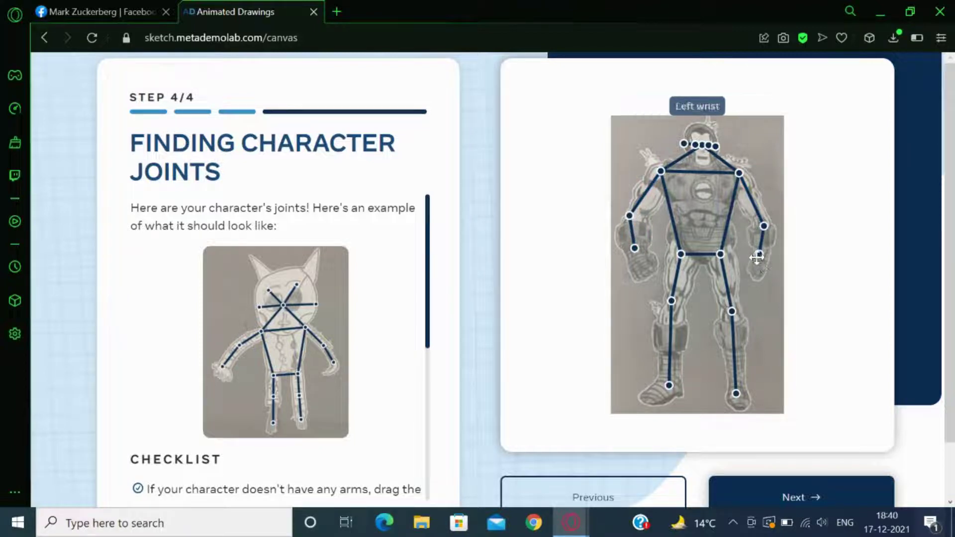
click(770, 498)
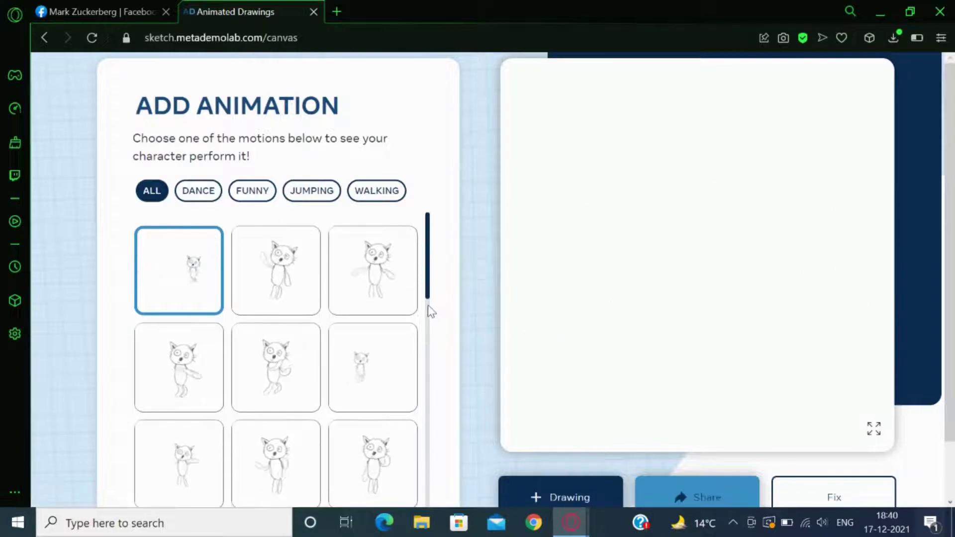
Step: Apply the second motion in the list to the Iron Man character
scroll(429, 289, down, 1)
scroll(429, 288, down, 2)
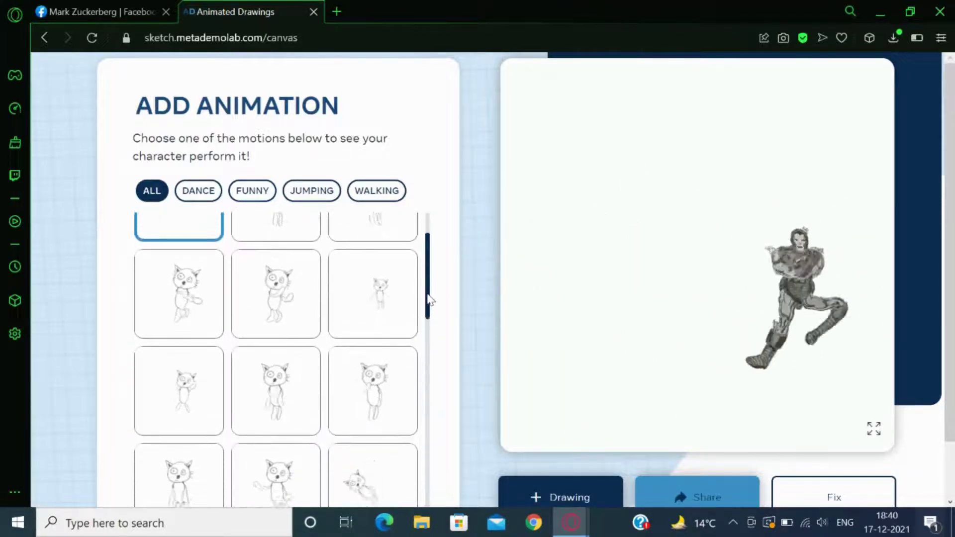
scroll(428, 298, up, 3)
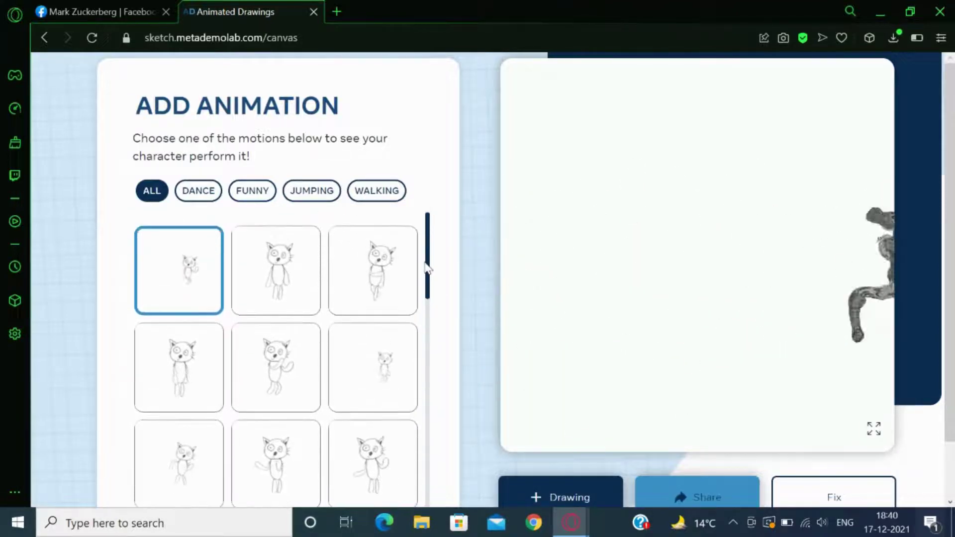
click(277, 276)
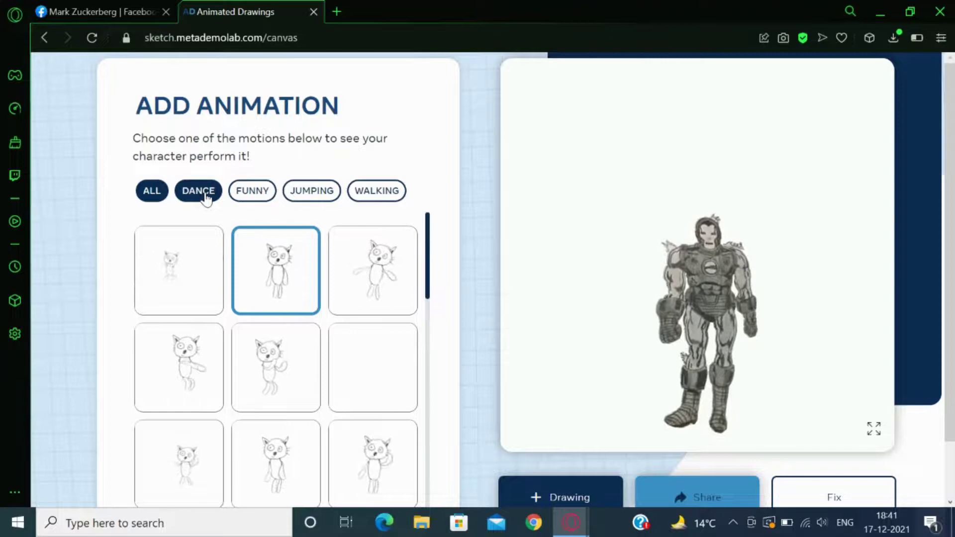
Step: Browse the FUNNY, DANCE and JUMPING filters and apply the third jumping motion
click(255, 195)
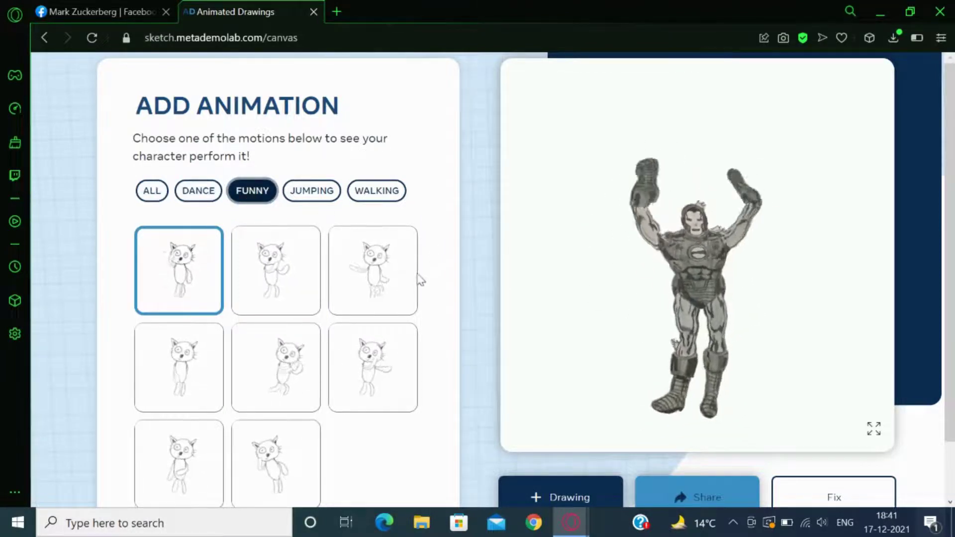
click(201, 191)
click(313, 191)
click(384, 282)
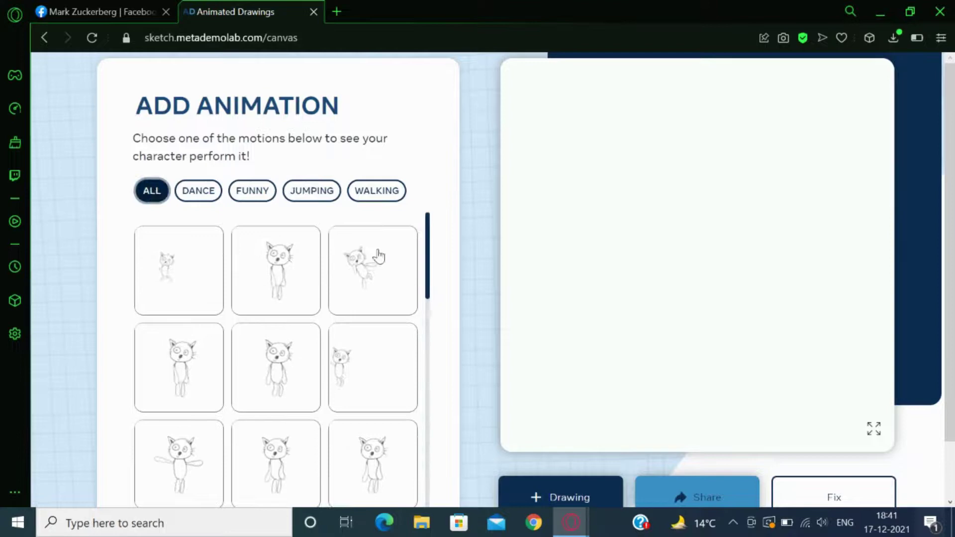
drag(426, 255, 426, 478)
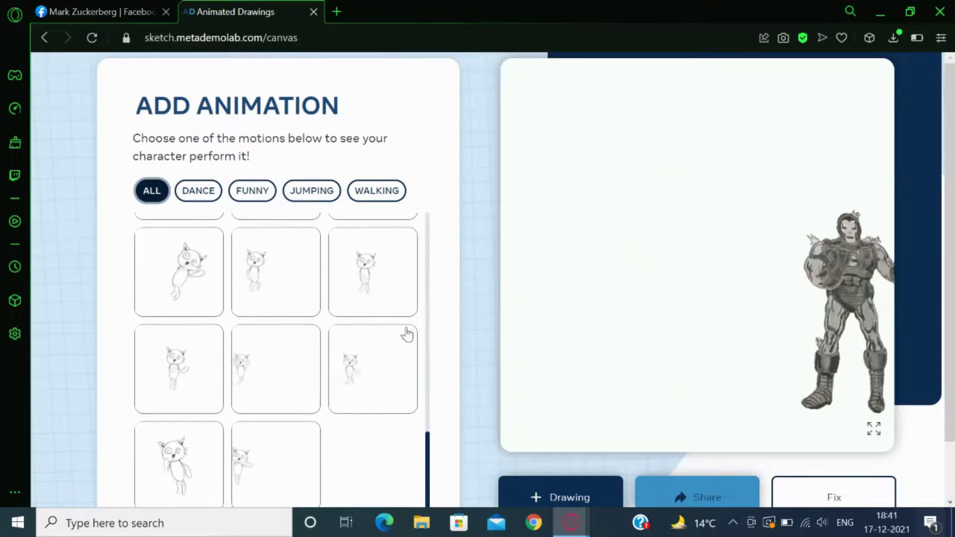
drag(954, 203, 953, 262)
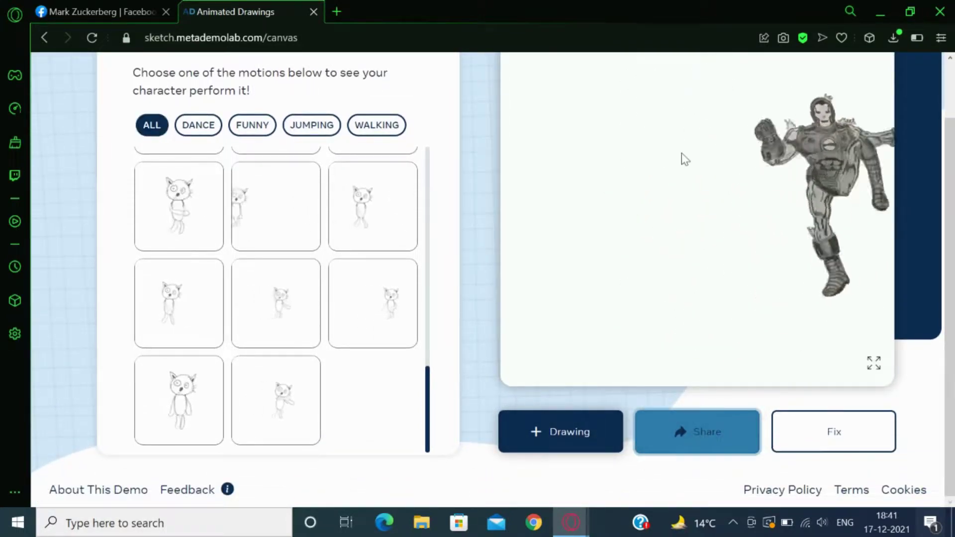
click(678, 447)
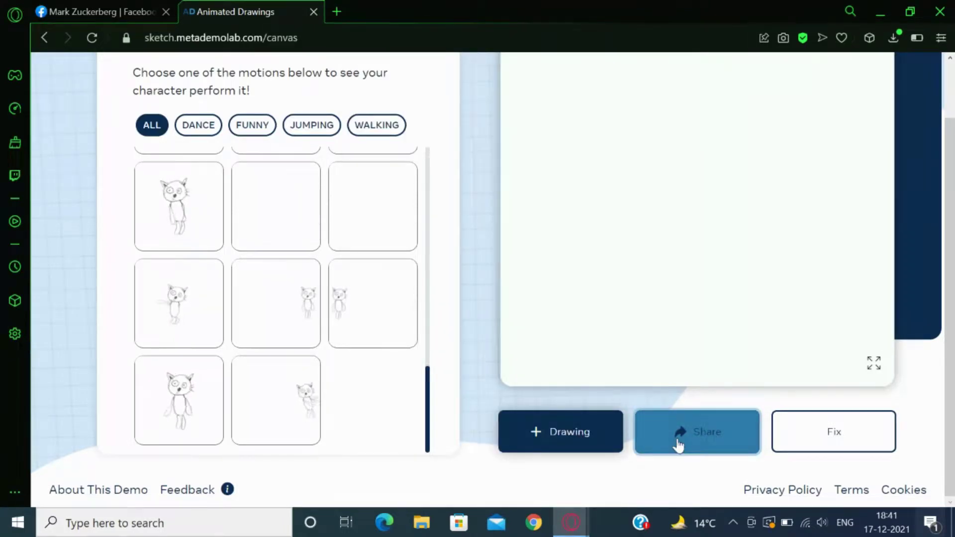
Step: Copy the Iron Man animation's link from the Windows share sheet
click(678, 447)
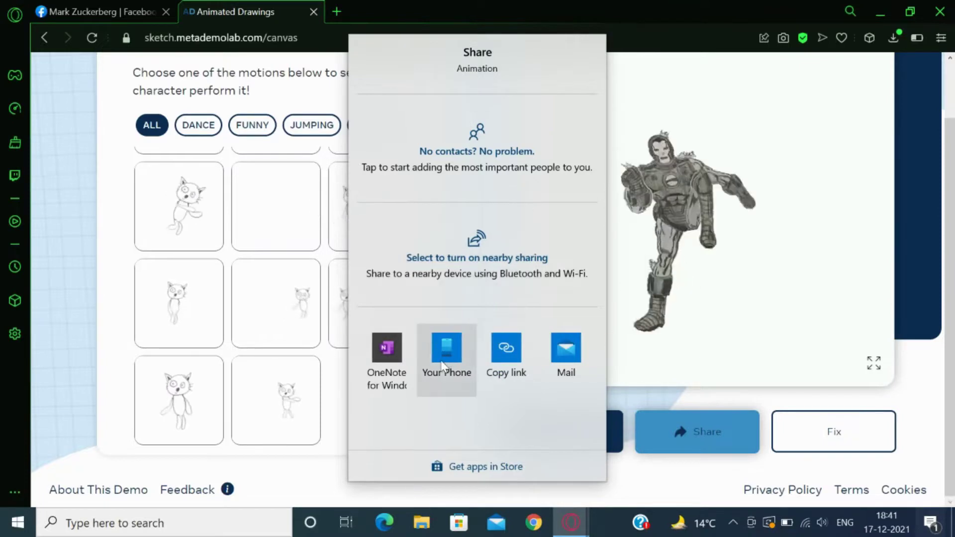
click(512, 367)
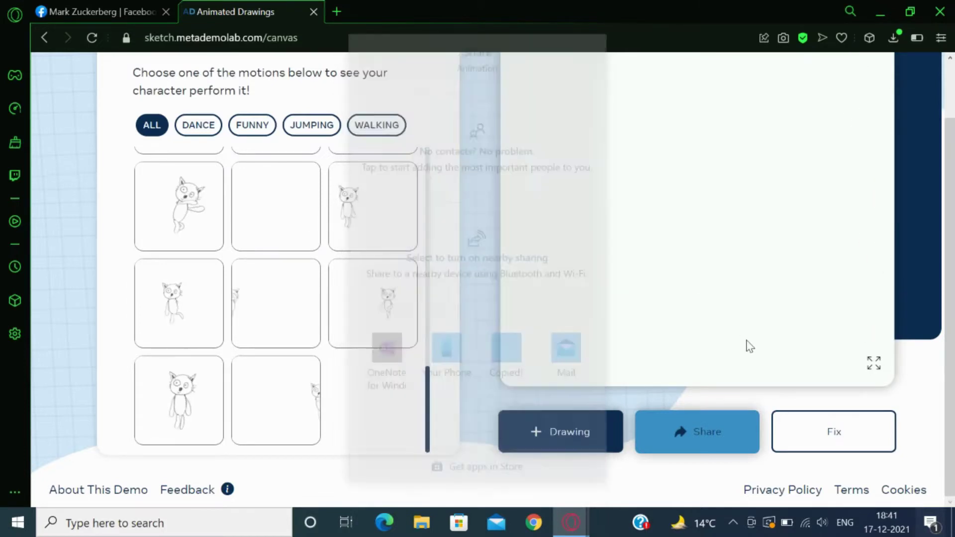